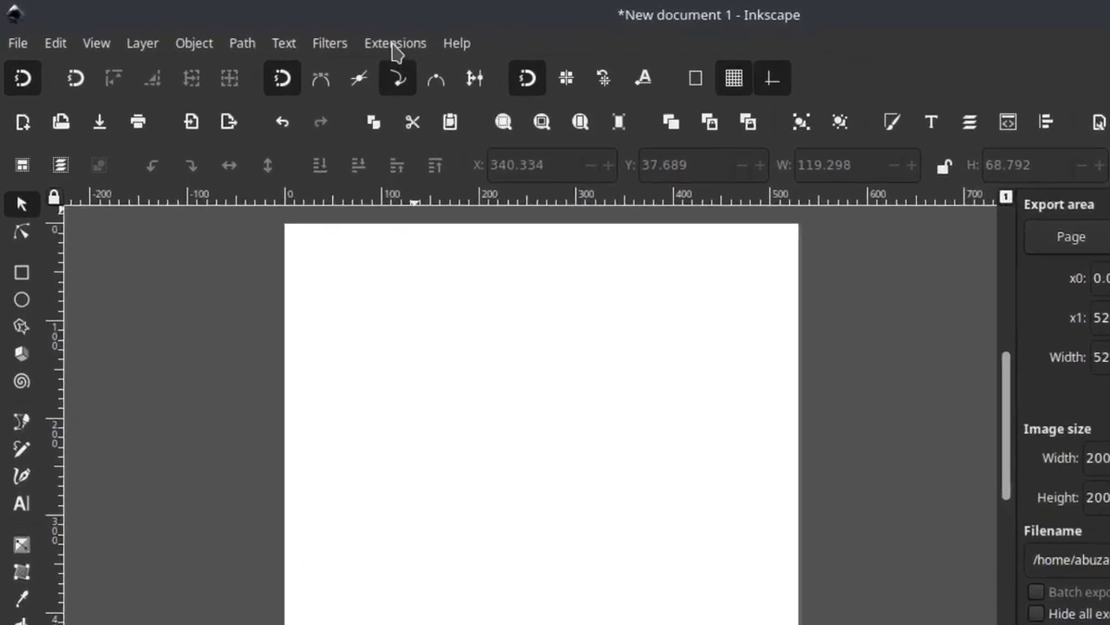
Step: Open the Extensions › Render › Barcode submenu listing the QR Code generator
left_click(308, 33)
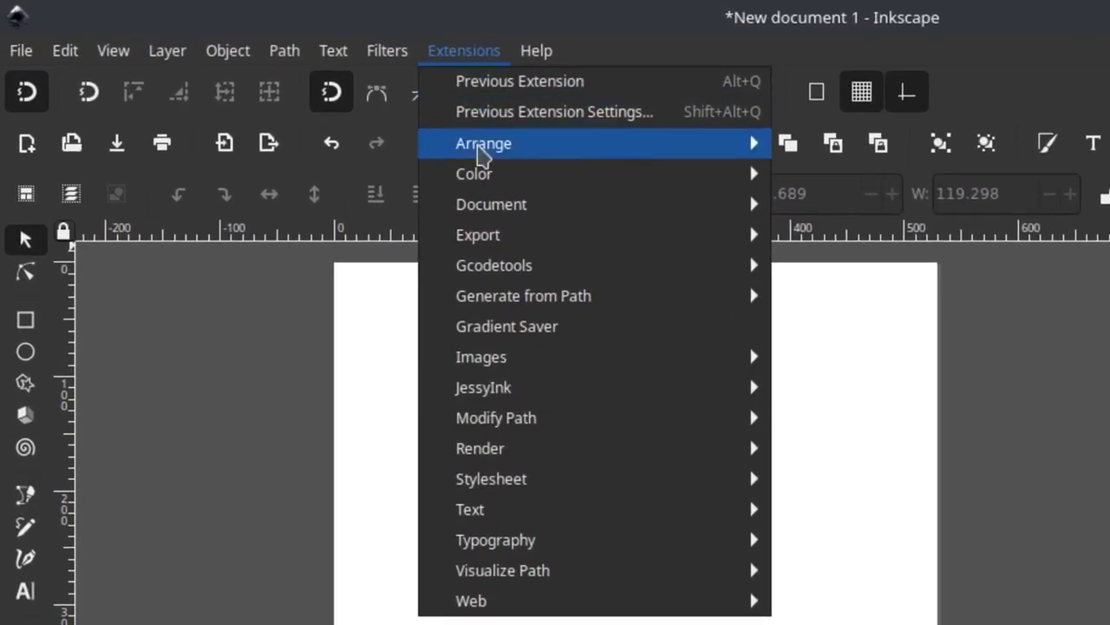
mouse_move(479, 447)
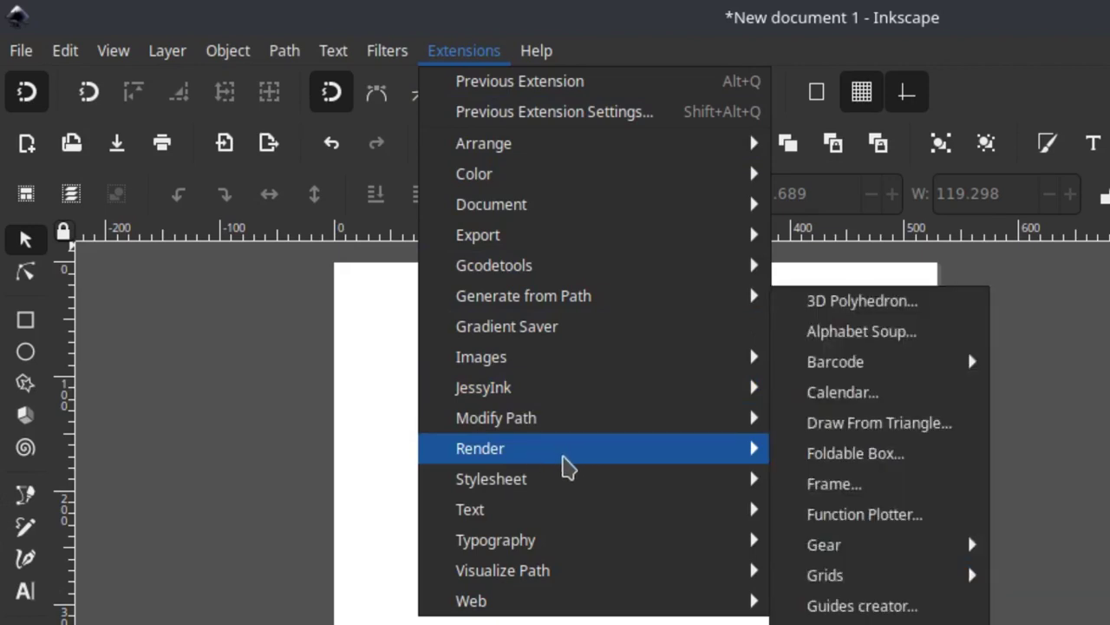
mouse_move(835, 362)
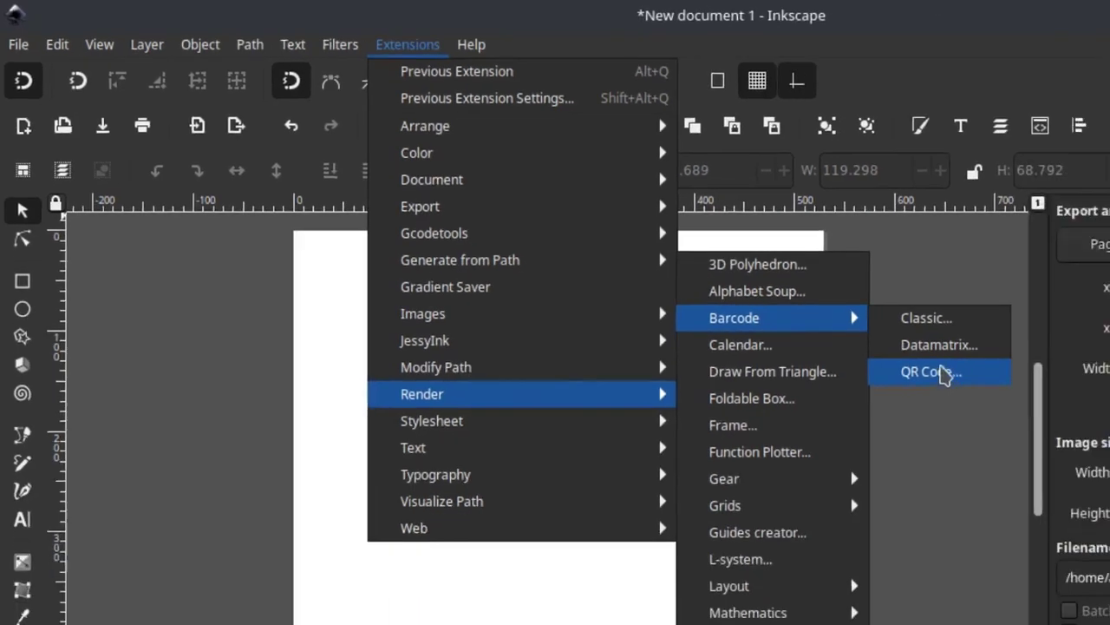
left_click(1068, 433)
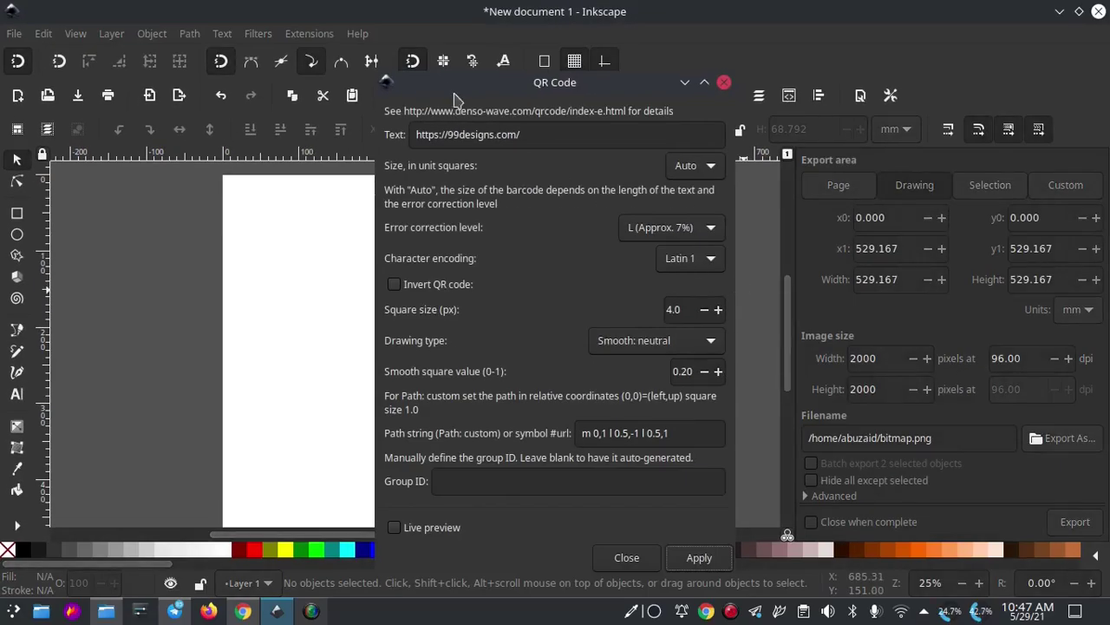
left_click_drag(453, 86, 730, 110)
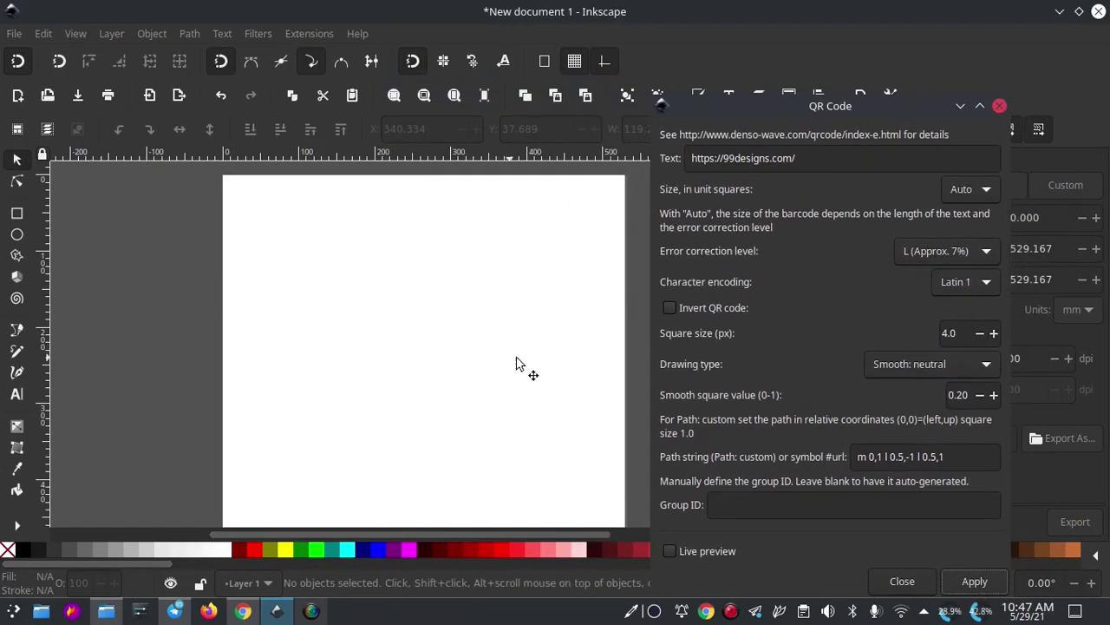
left_click(669, 552)
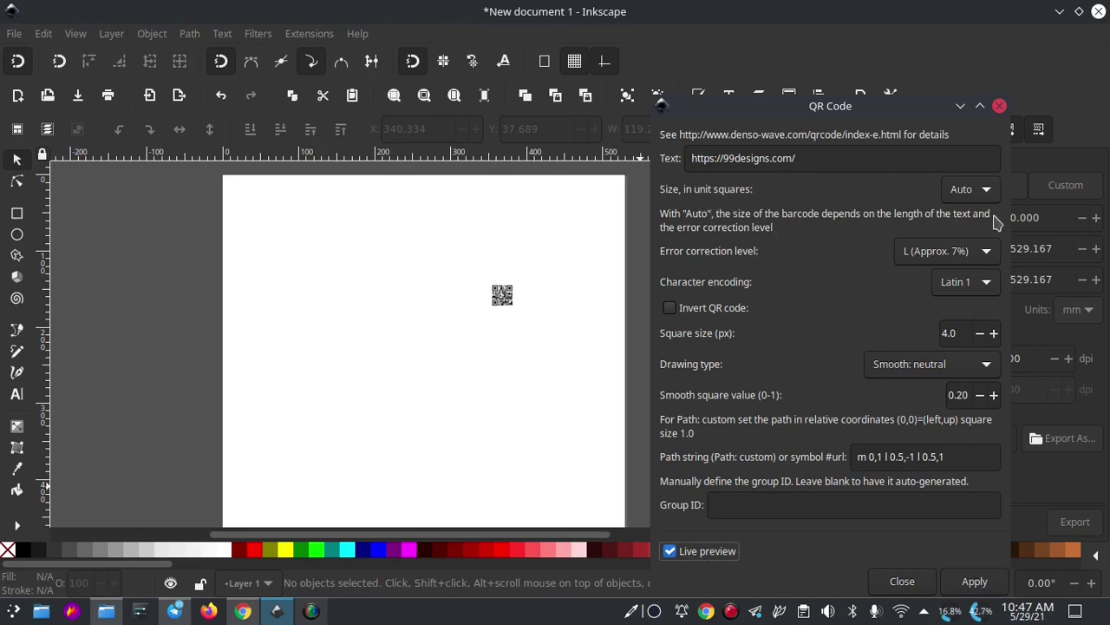
left_click(987, 191)
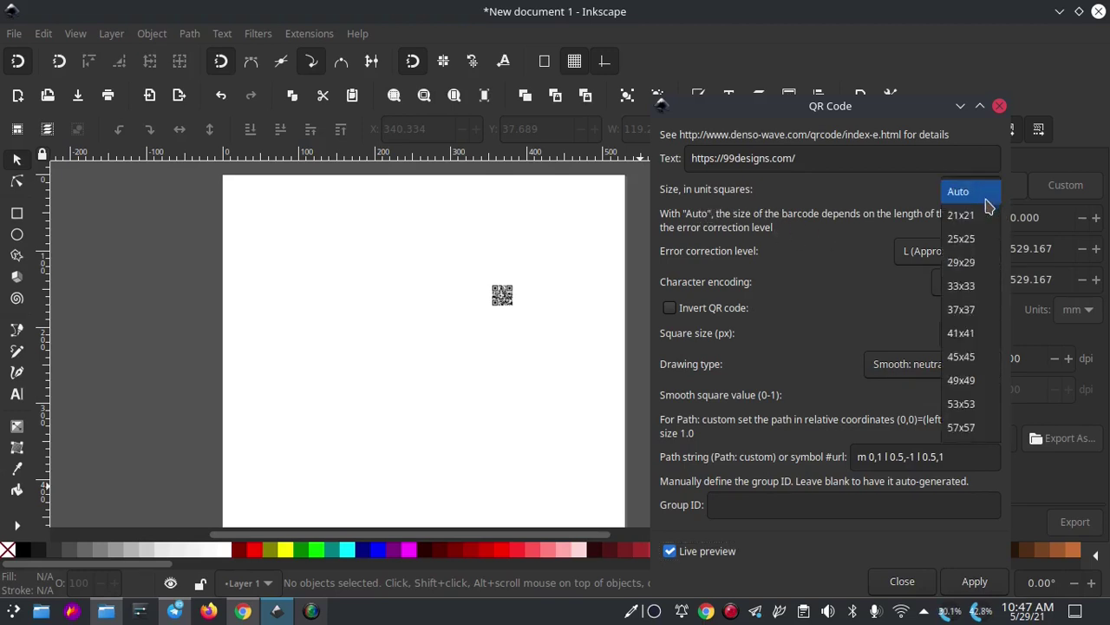
left_click(961, 427)
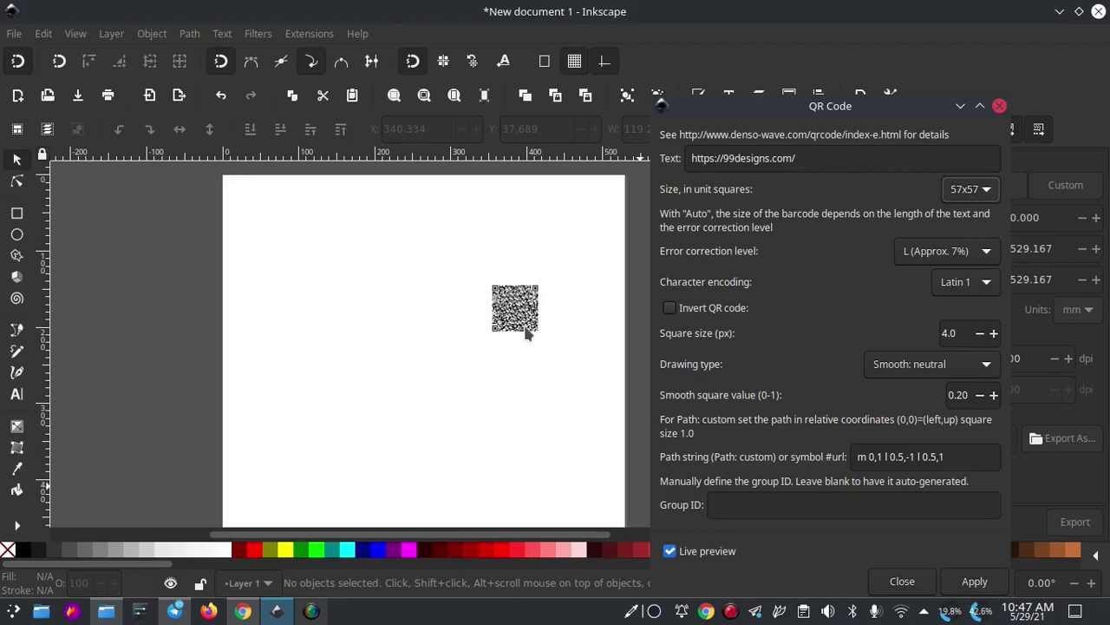
left_click(987, 191)
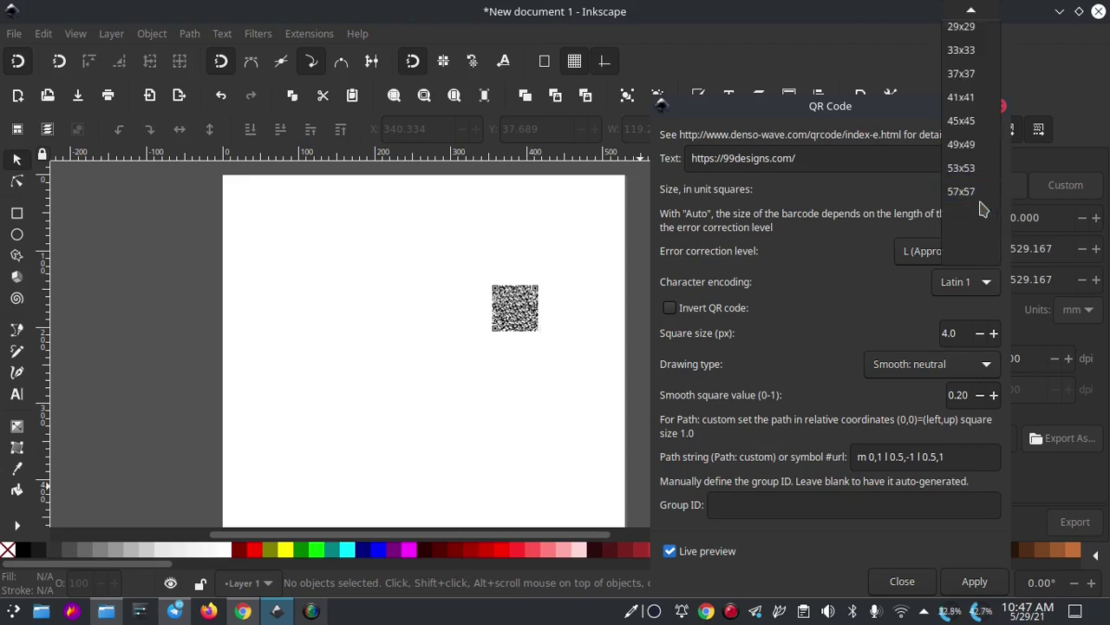
left_click(963, 37)
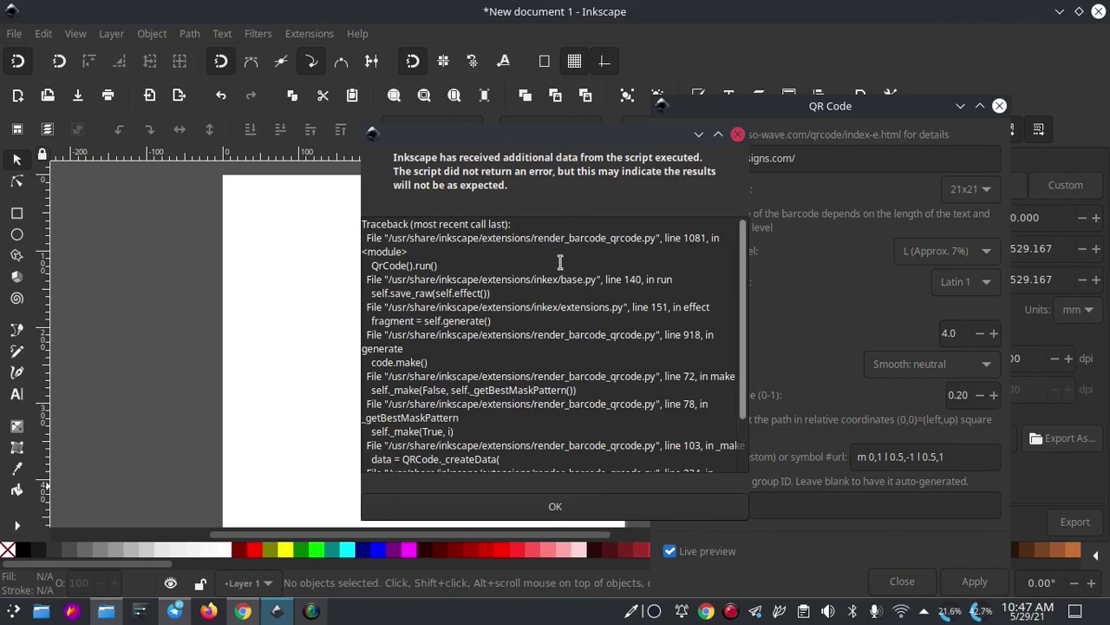
left_click(555, 505)
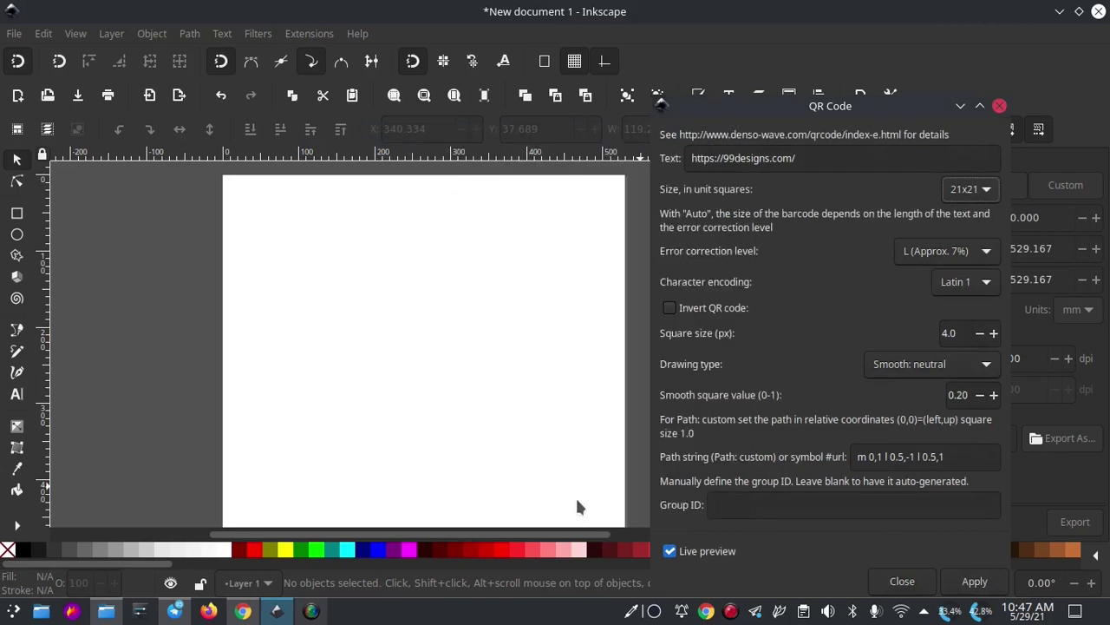
left_click(989, 190)
left_click(967, 168)
left_click_drag(835, 159, 638, 135)
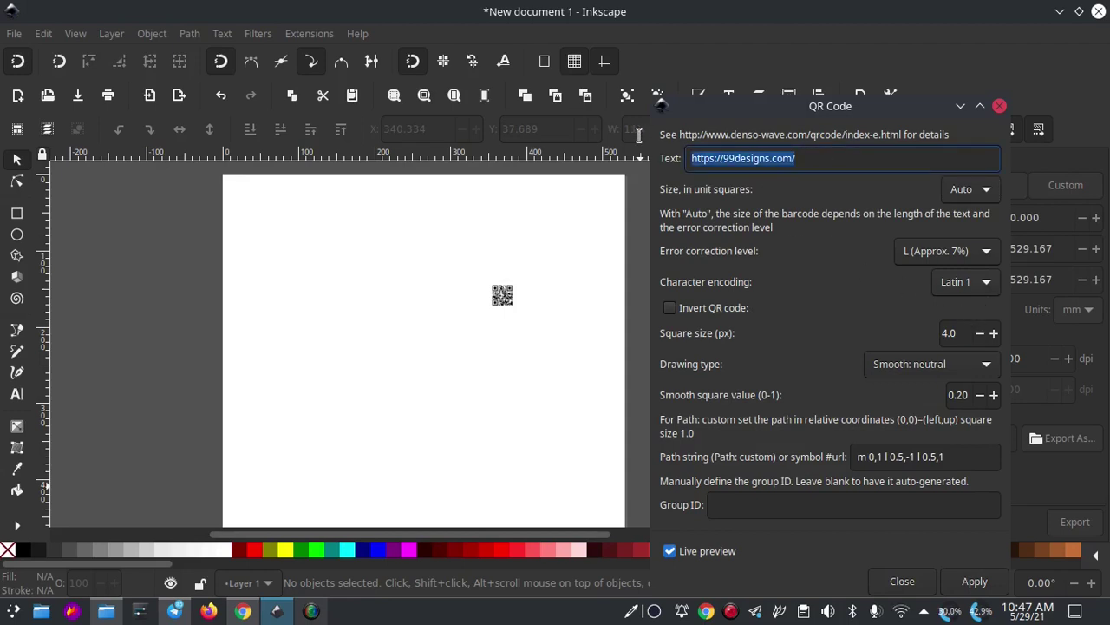
left_click(831, 160)
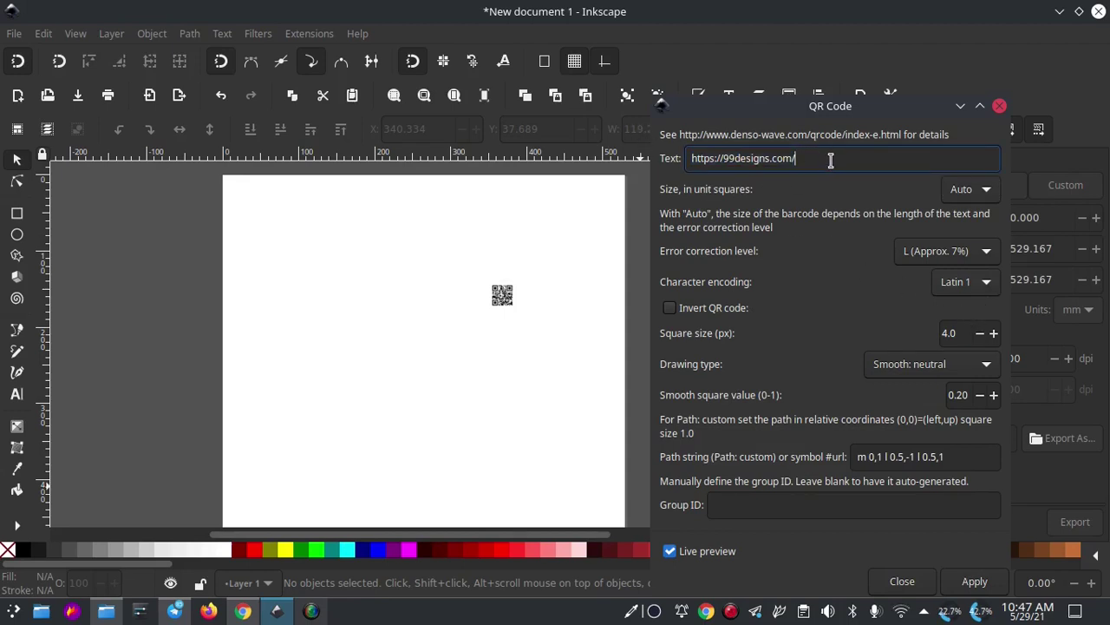
triple_click(808, 158)
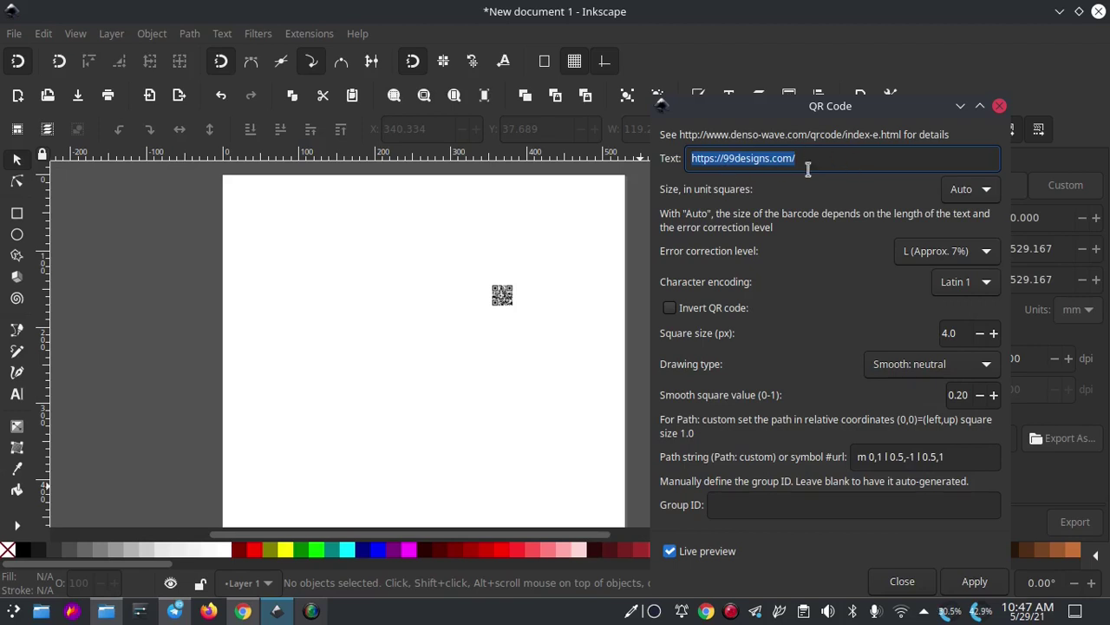
left_click(243, 612)
left_click(347, 42)
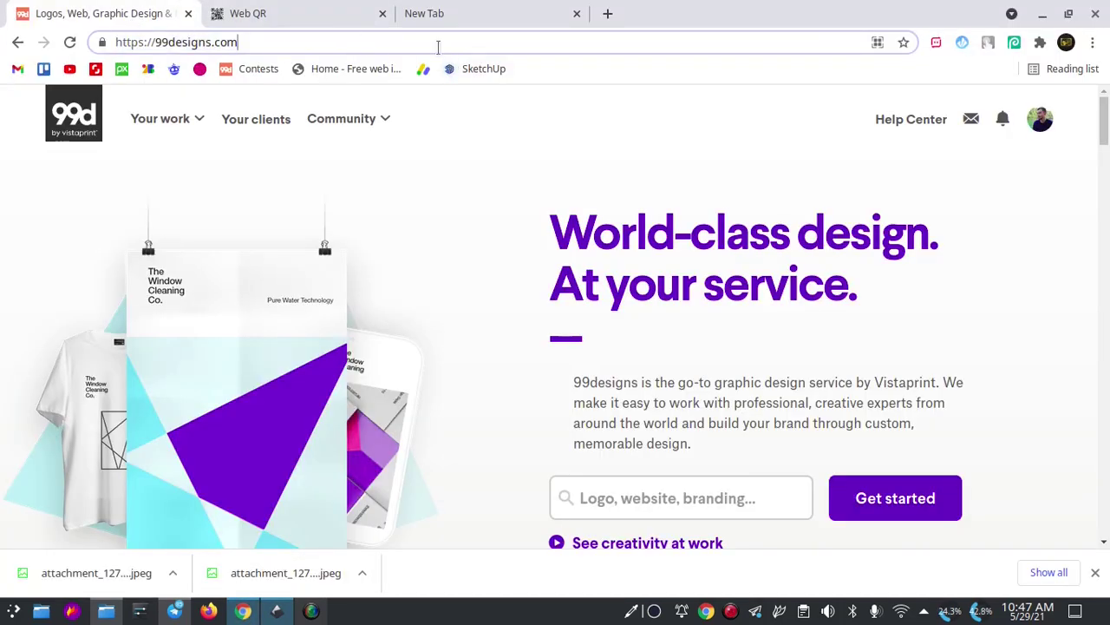
triple_click(310, 42)
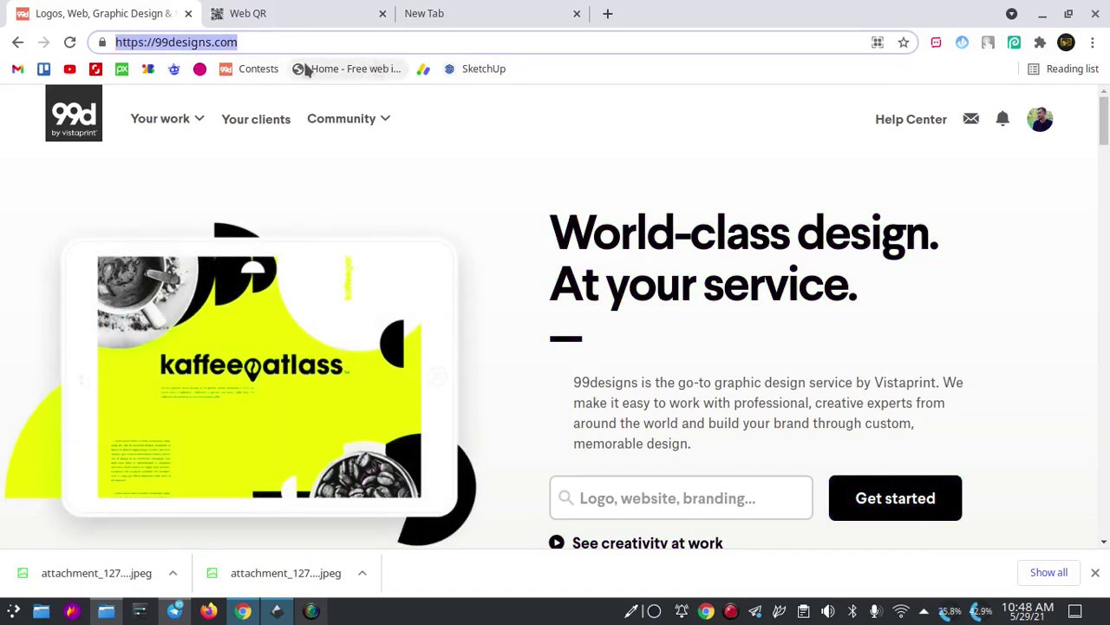
right_click(224, 52)
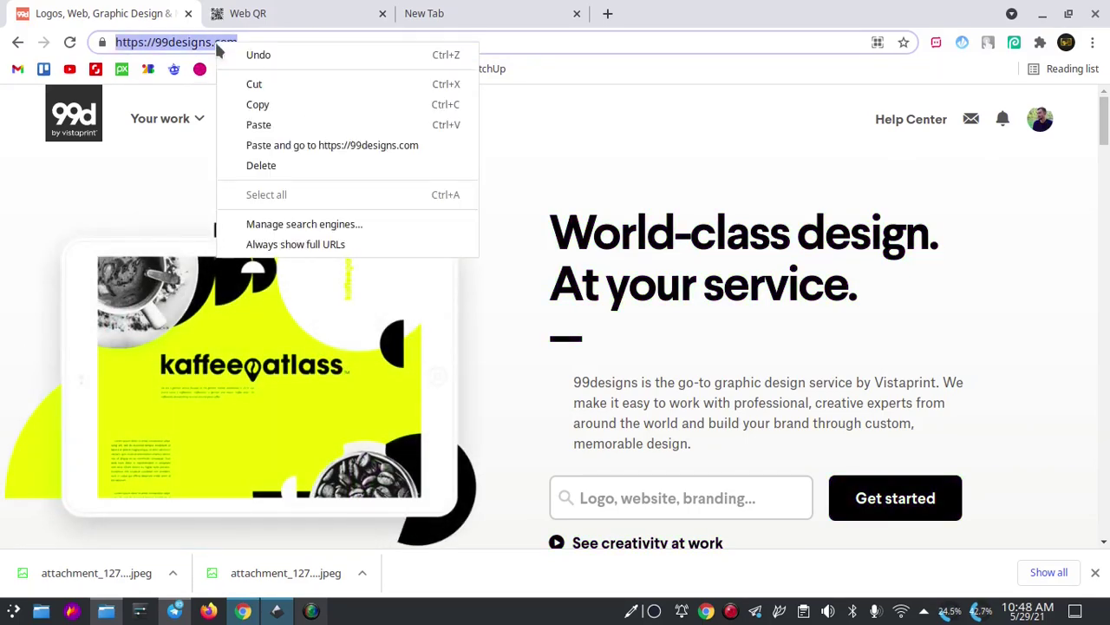
left_click(263, 105)
left_click(277, 610)
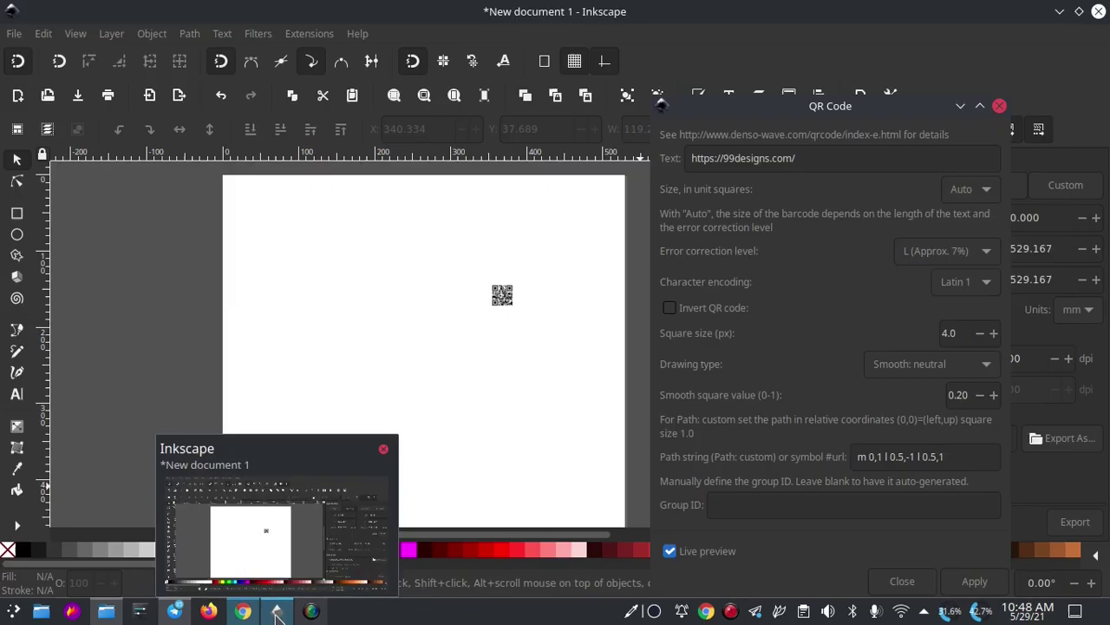
triple_click(763, 158)
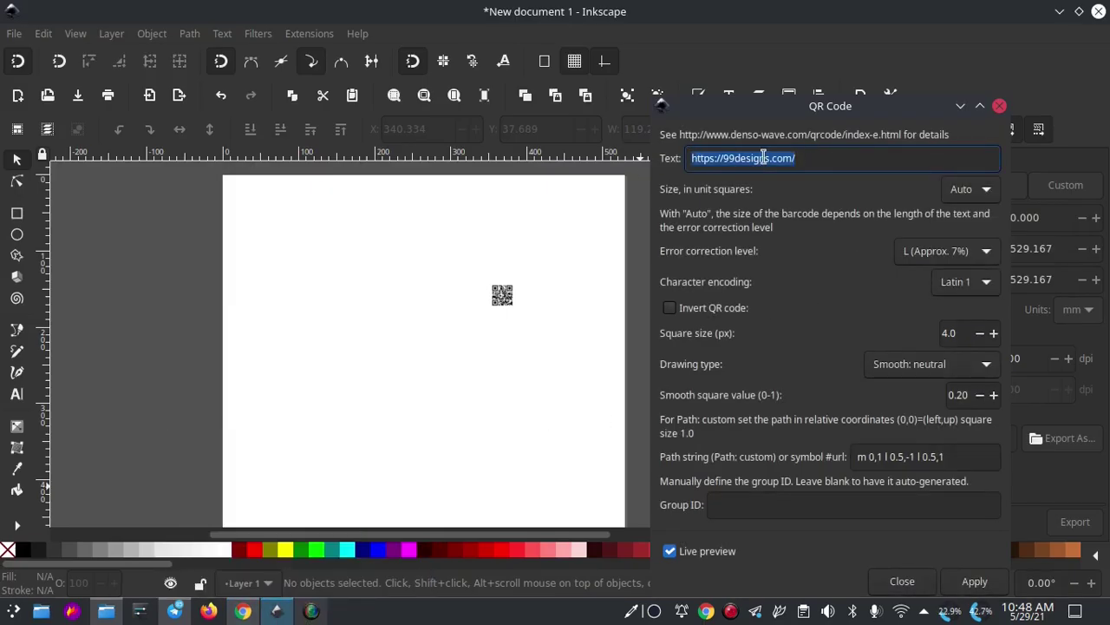
right_click(812, 169)
left_click(850, 199)
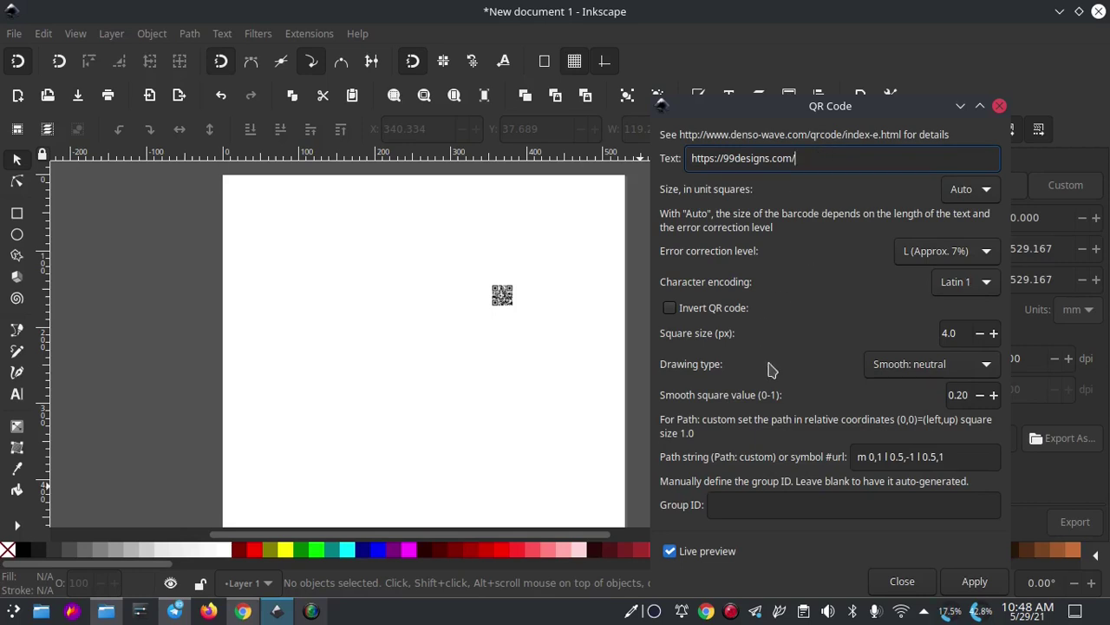
Step: Raise the QR Code square size from 4.0 to 16.2 px
double_click(994, 334)
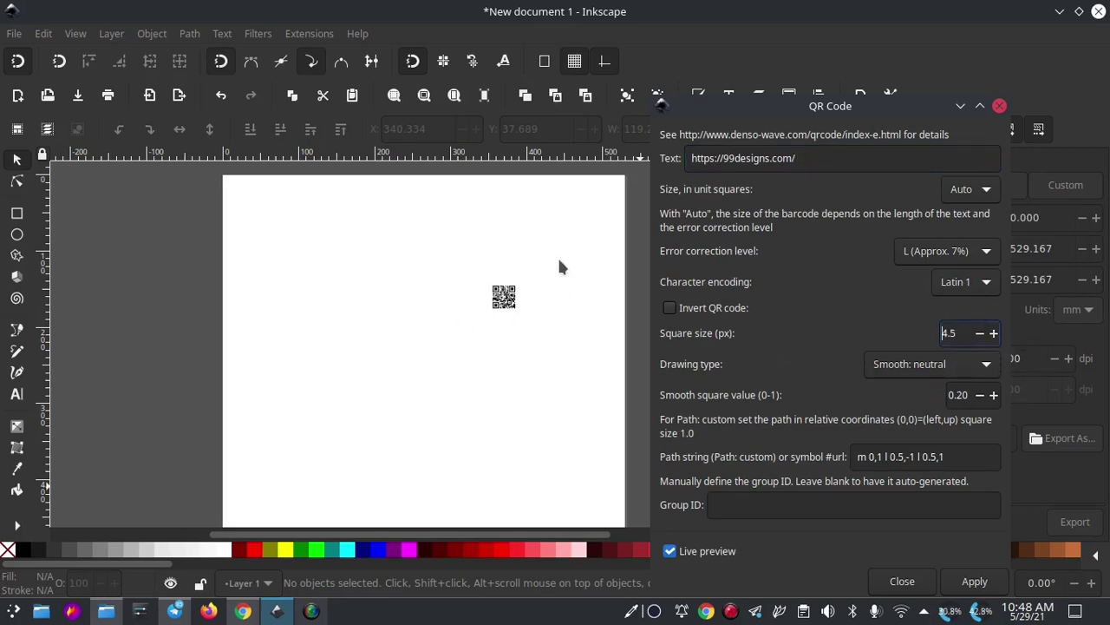
left_click(994, 333)
left_click(994, 333)
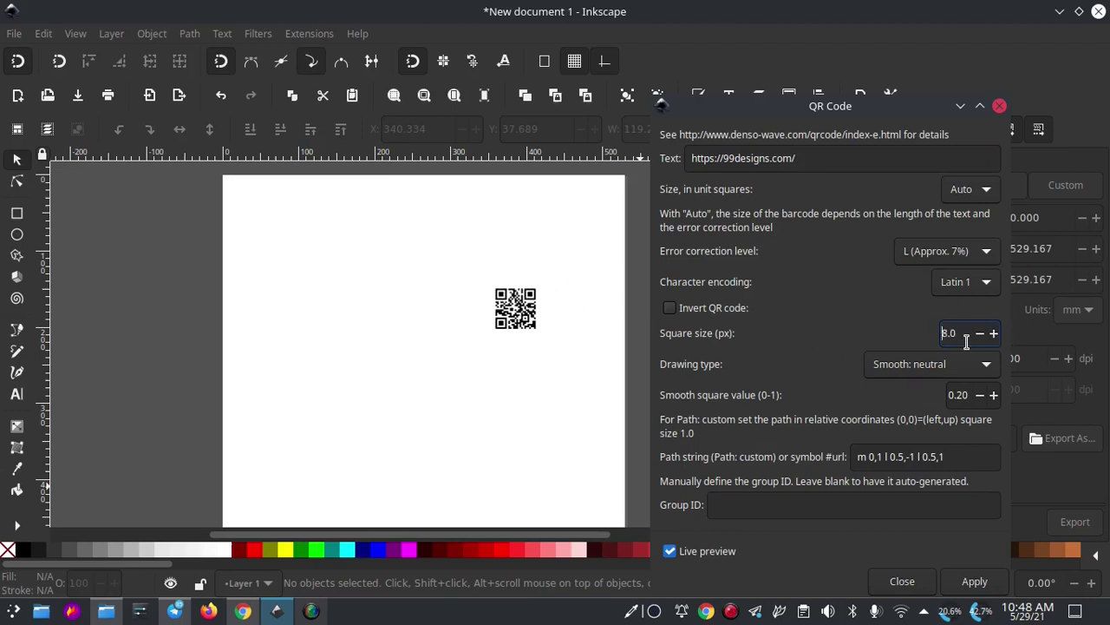
left_click(994, 333)
left_click(994, 333)
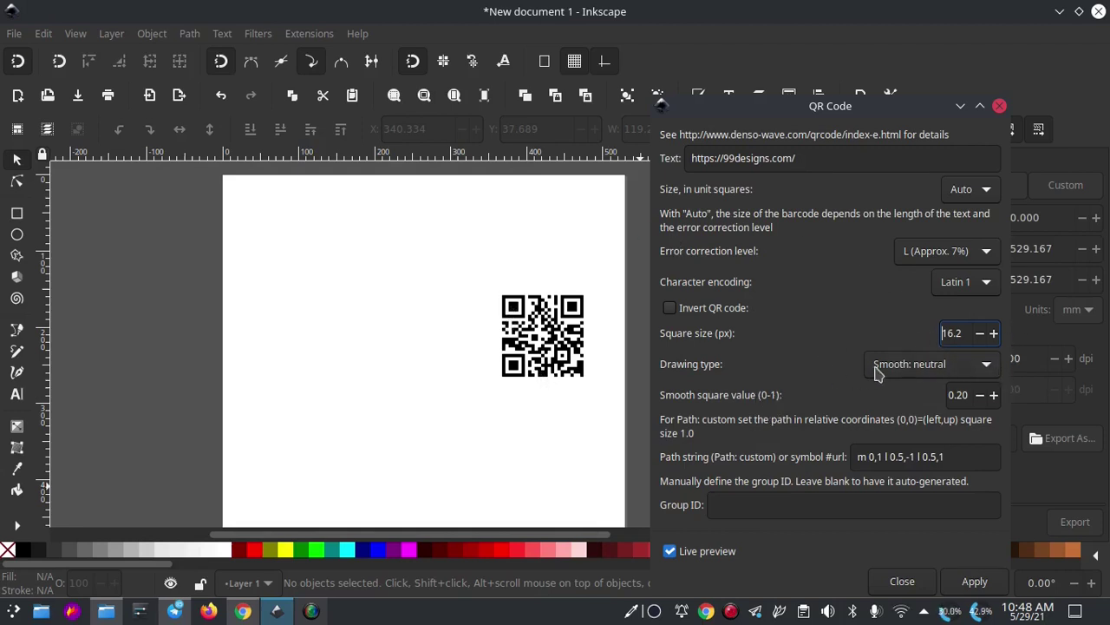
Step: Apply the QR code with the Smooth: neutral drawing type and close the generator
left_click(989, 369)
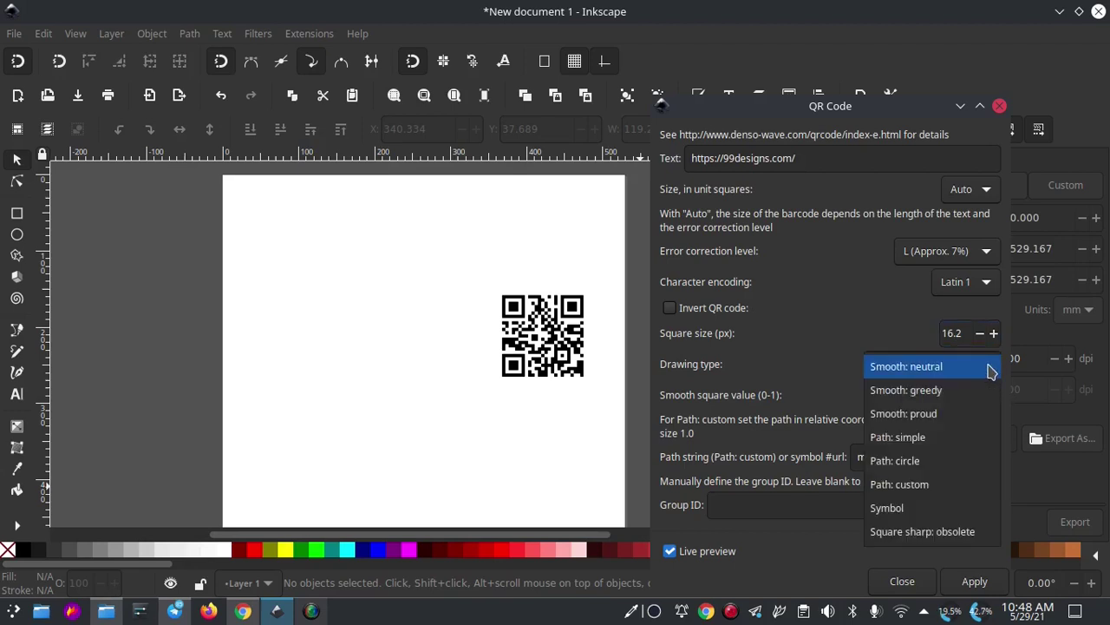
left_click(968, 390)
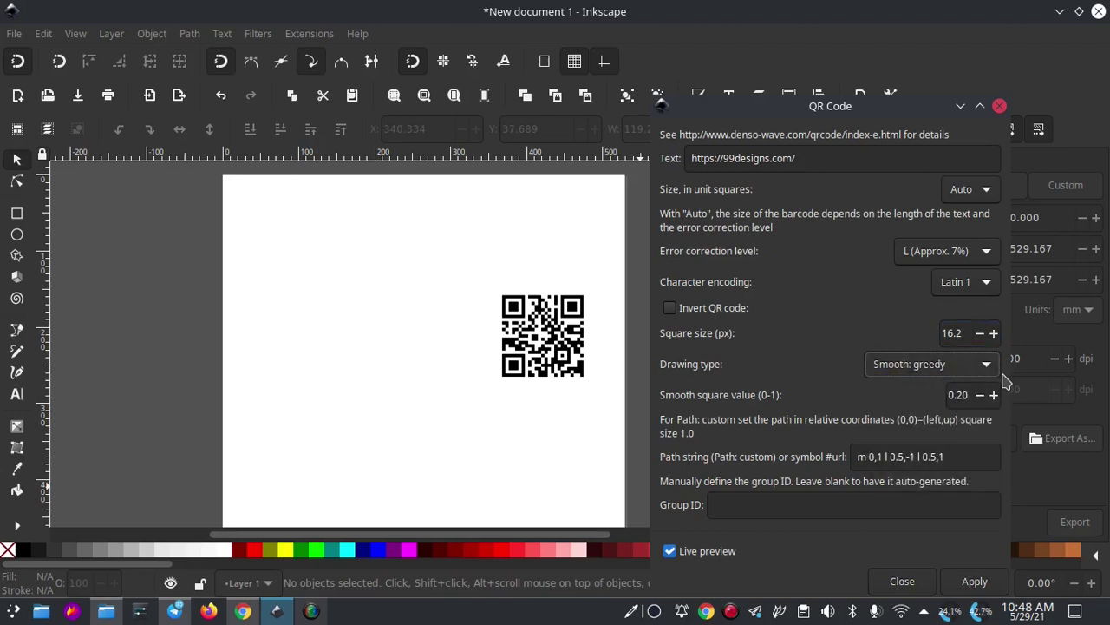
left_click(996, 370)
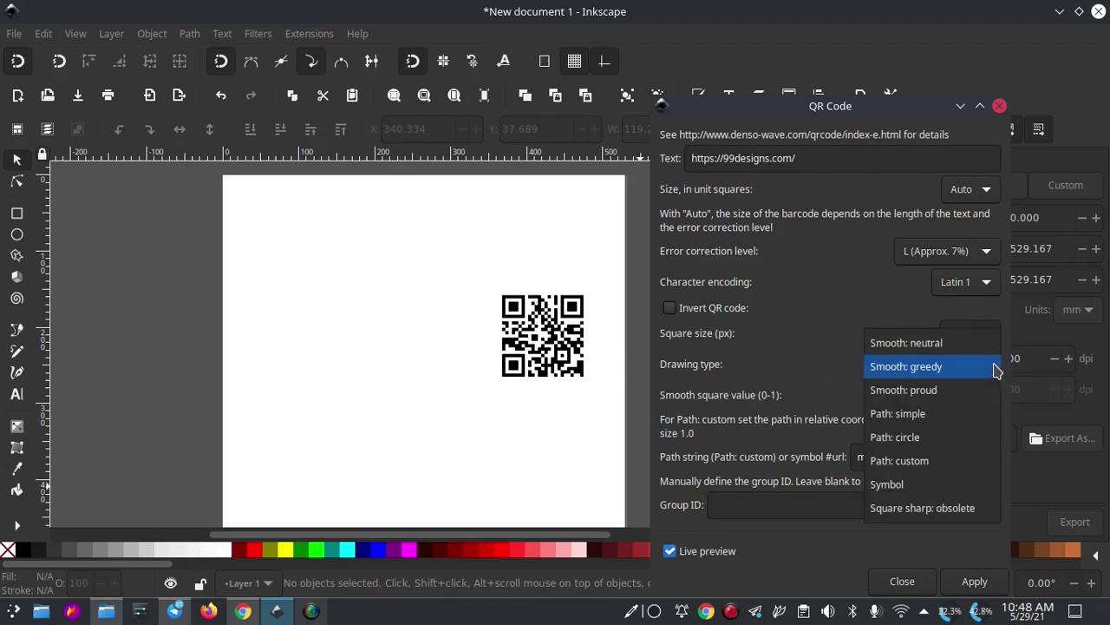
left_click(940, 344)
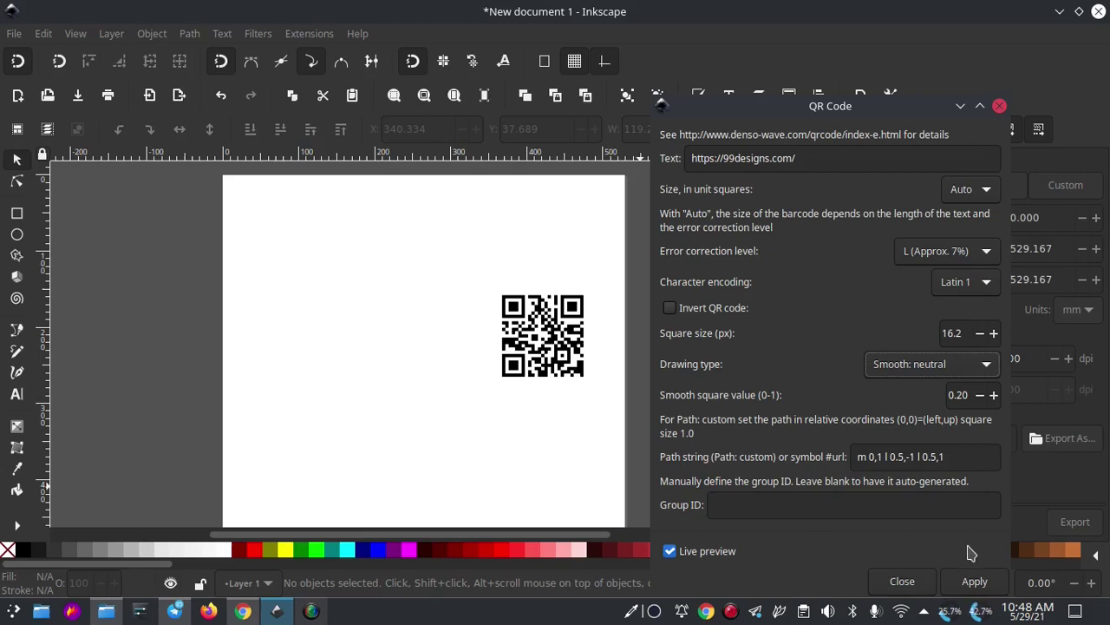
left_click(975, 583)
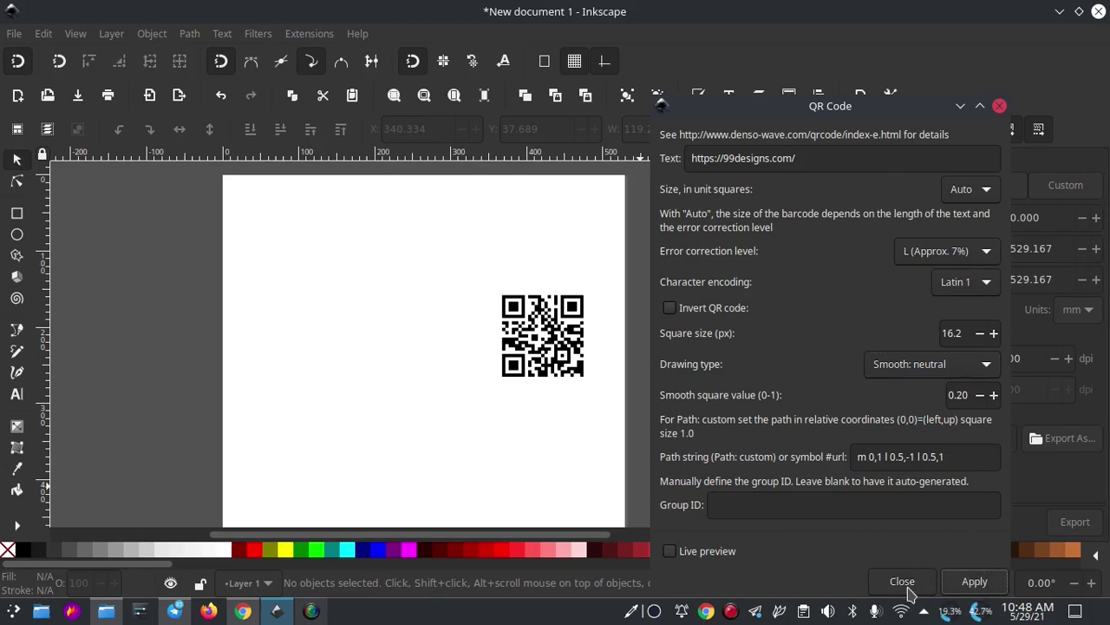
left_click(909, 588)
Step: Move the QR code to the page's upper middle and bring up the PNG export file chooser
left_click(545, 335)
mouse_move(545, 335)
left_mouse_down()
mouse_move(480, 287)
mouse_move(417, 294)
left_mouse_up()
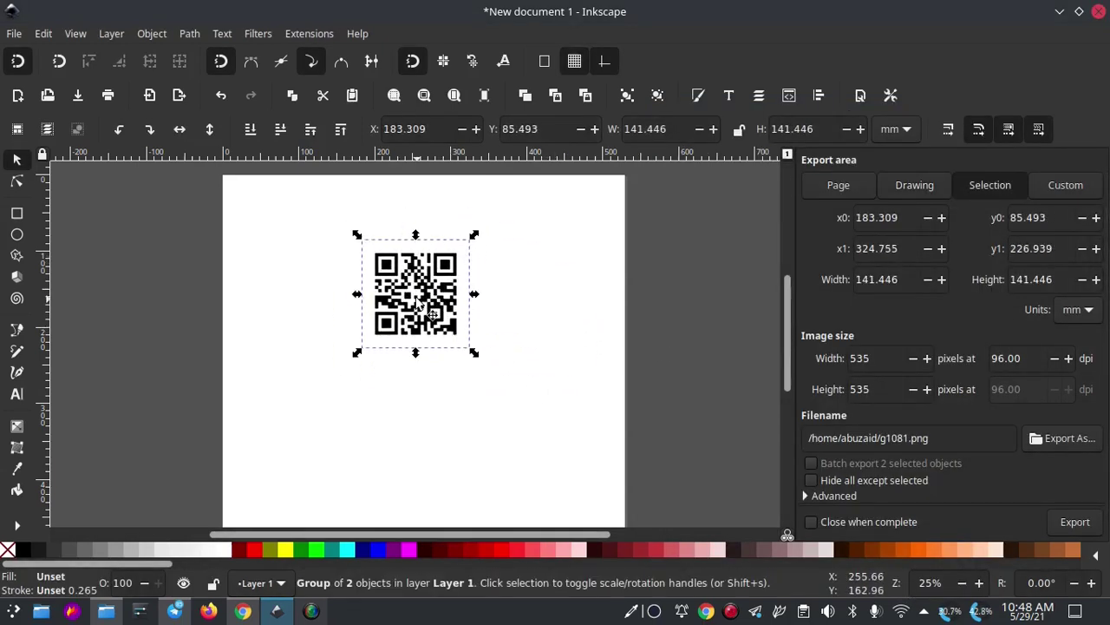
left_click(13, 34)
left_click(69, 255)
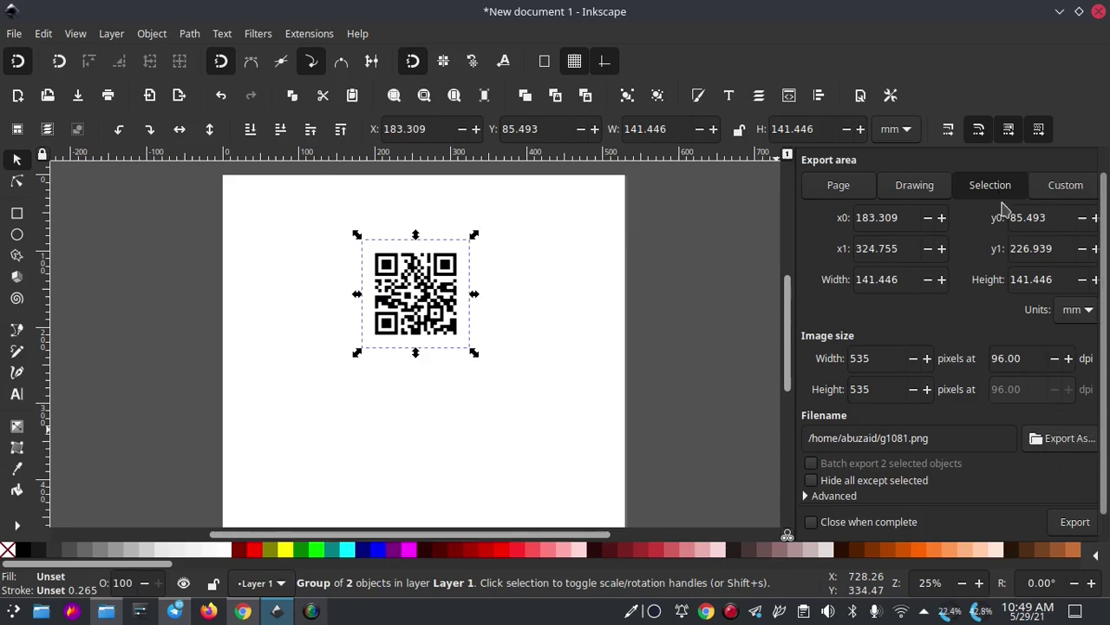
left_click(1070, 441)
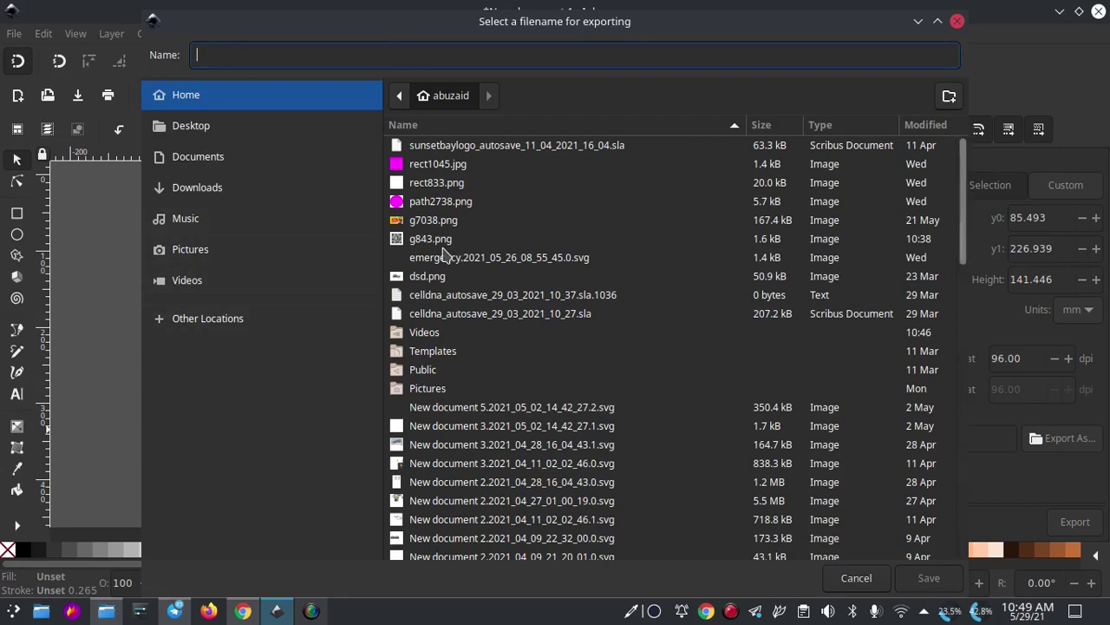
Step: Export the QR code as qr.png in the home folder and confirm it in Dolphin
type("qr.ng")
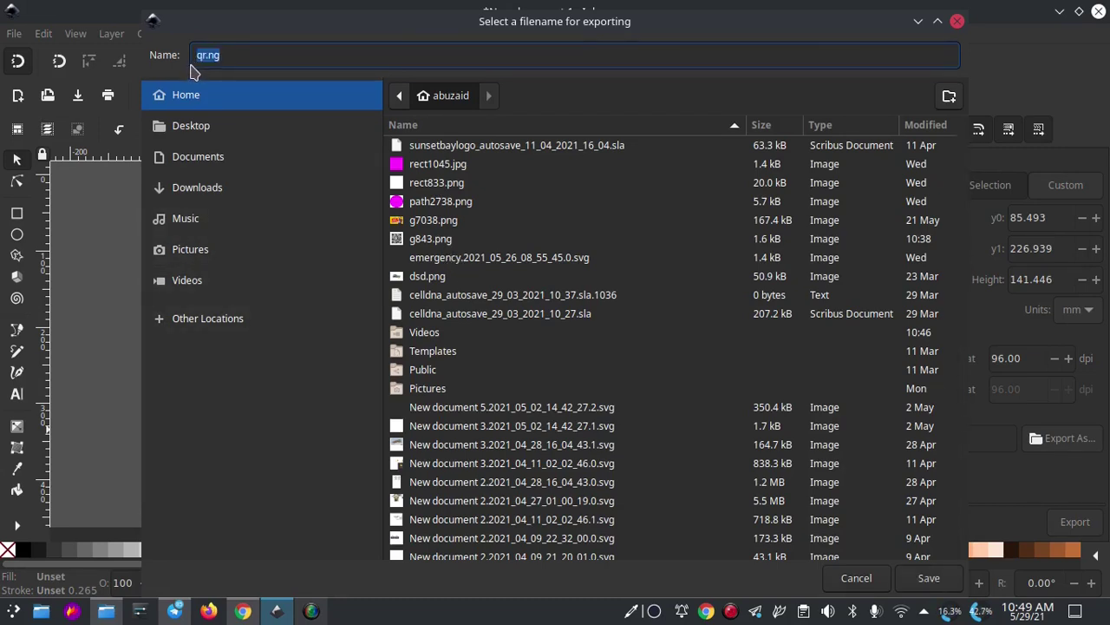
type("r.pngqr")
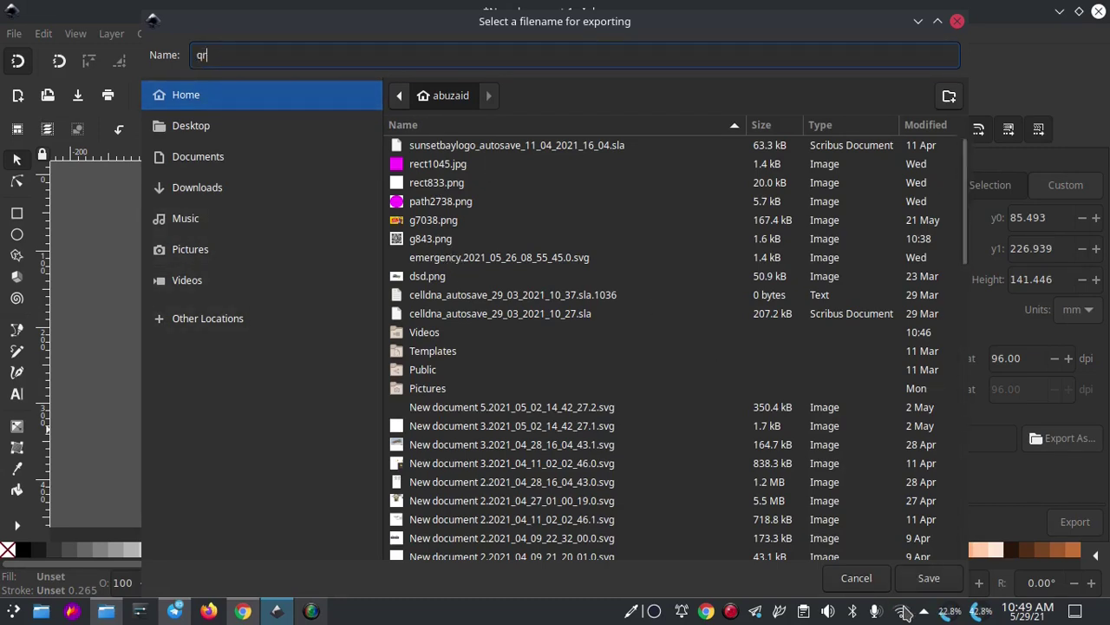
left_click(927, 578)
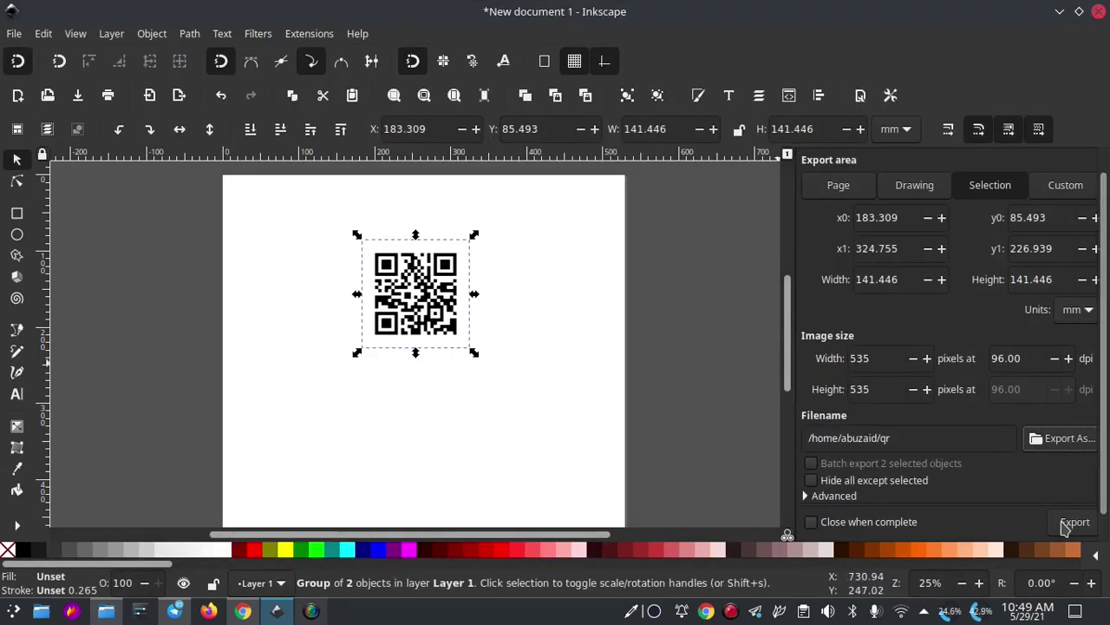
left_click(1074, 523)
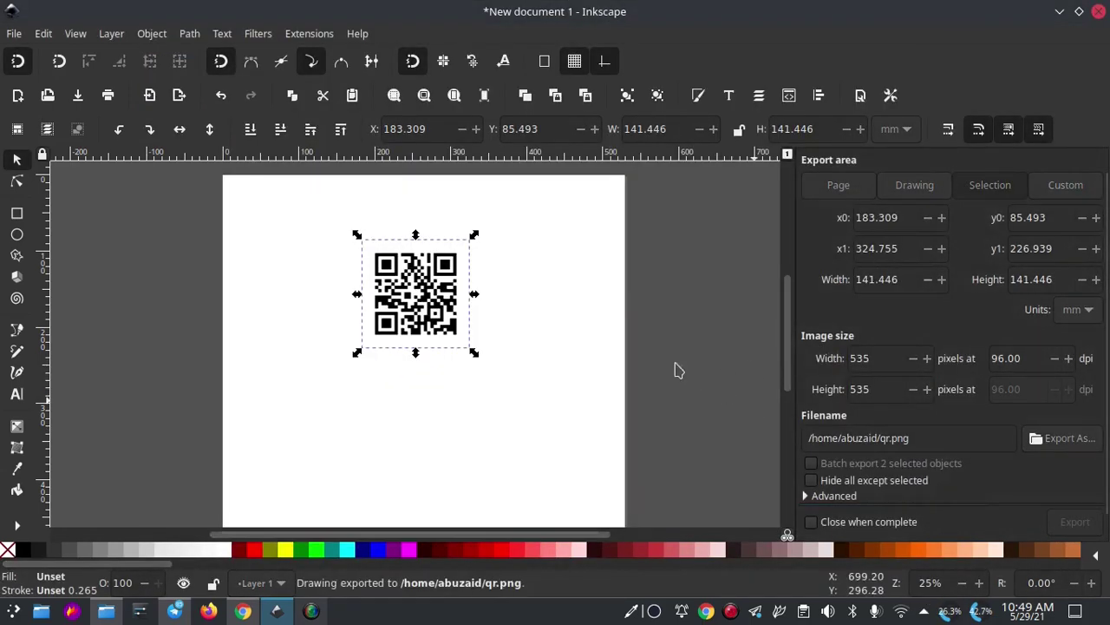
left_click(143, 614)
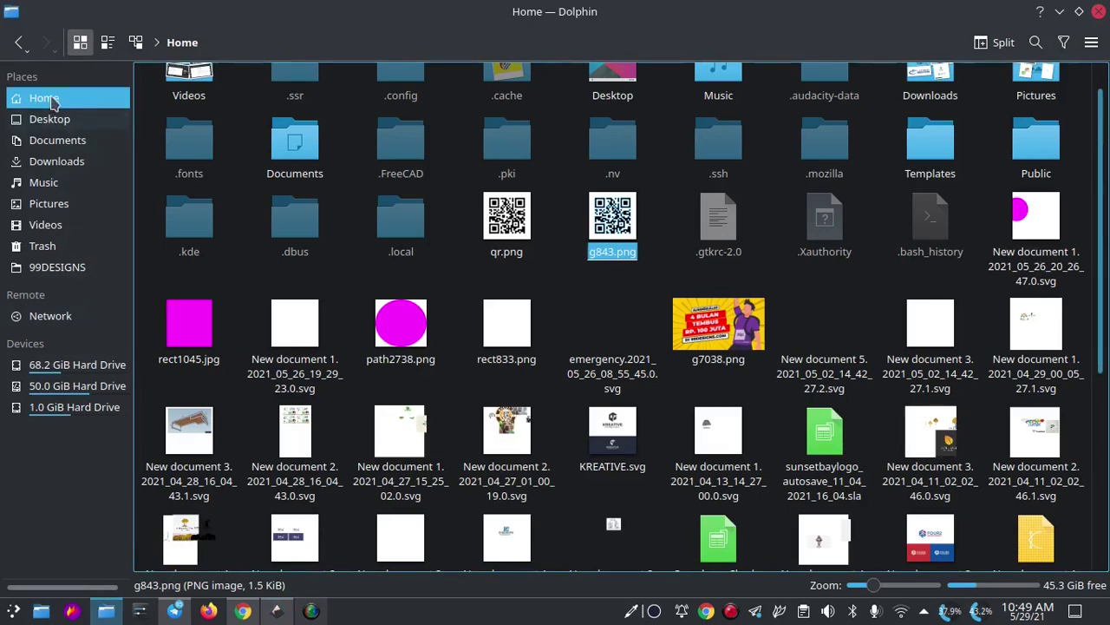
left_click(488, 224)
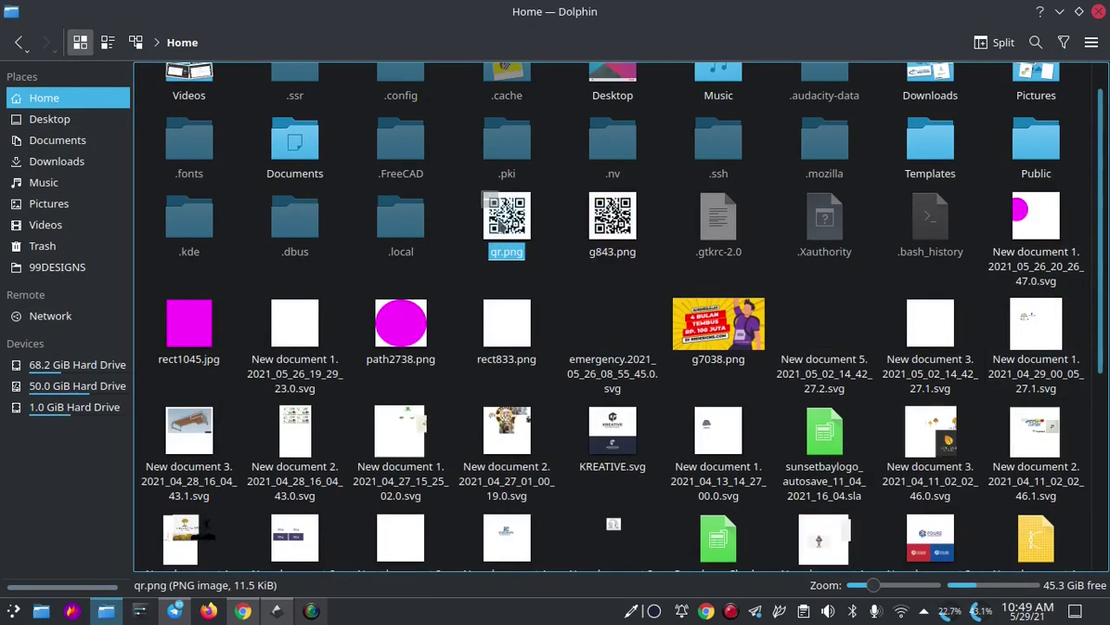
left_click(242, 610)
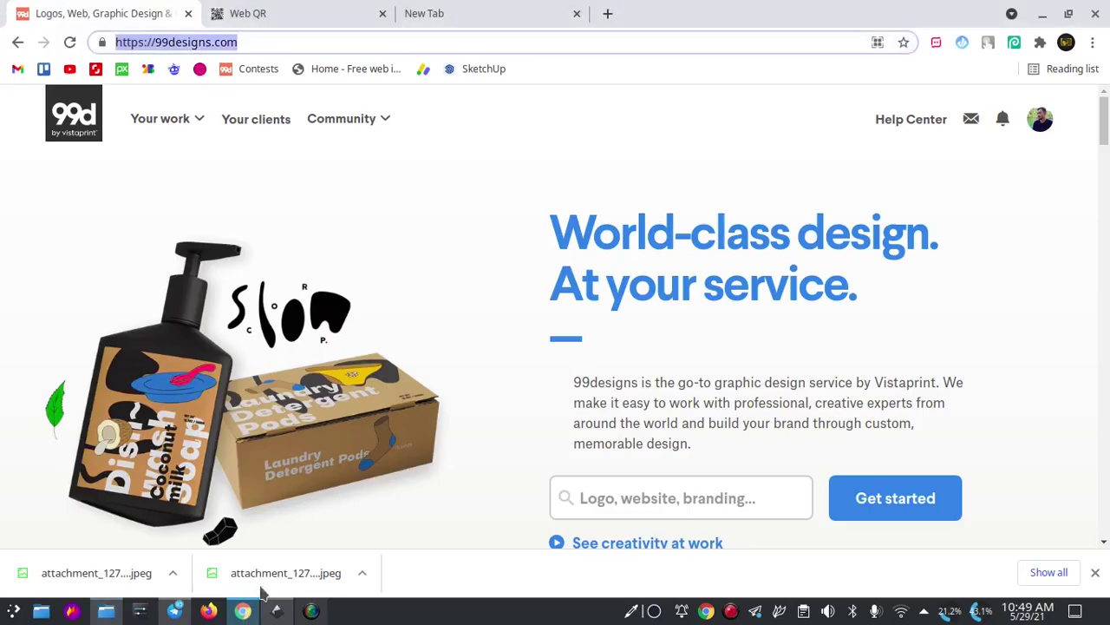
left_click(327, 40)
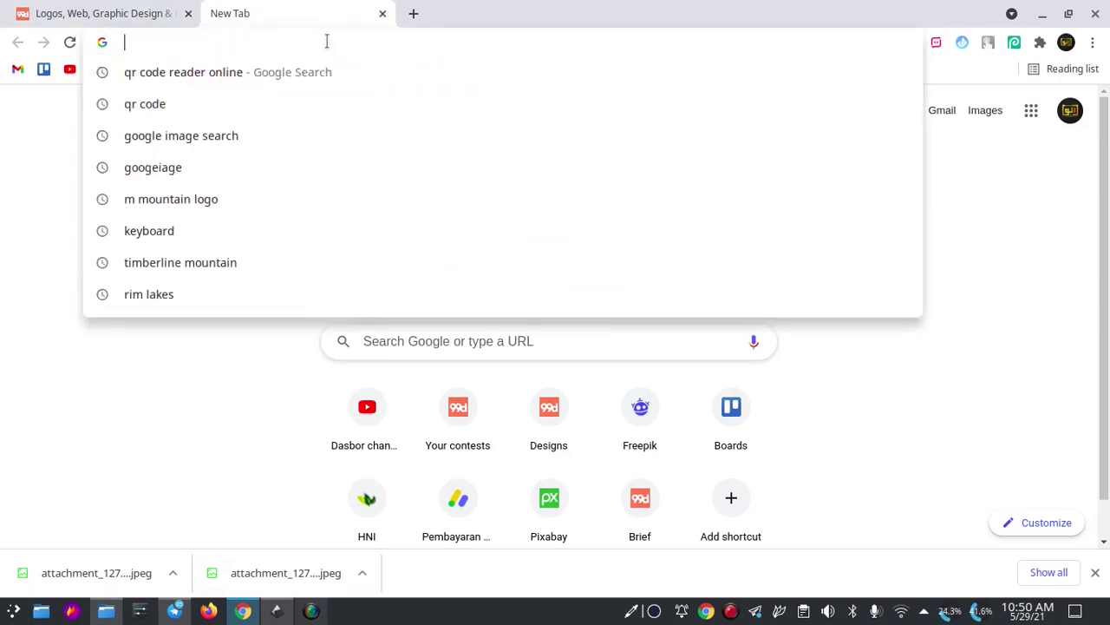
right_click(327, 42)
left_click(379, 126)
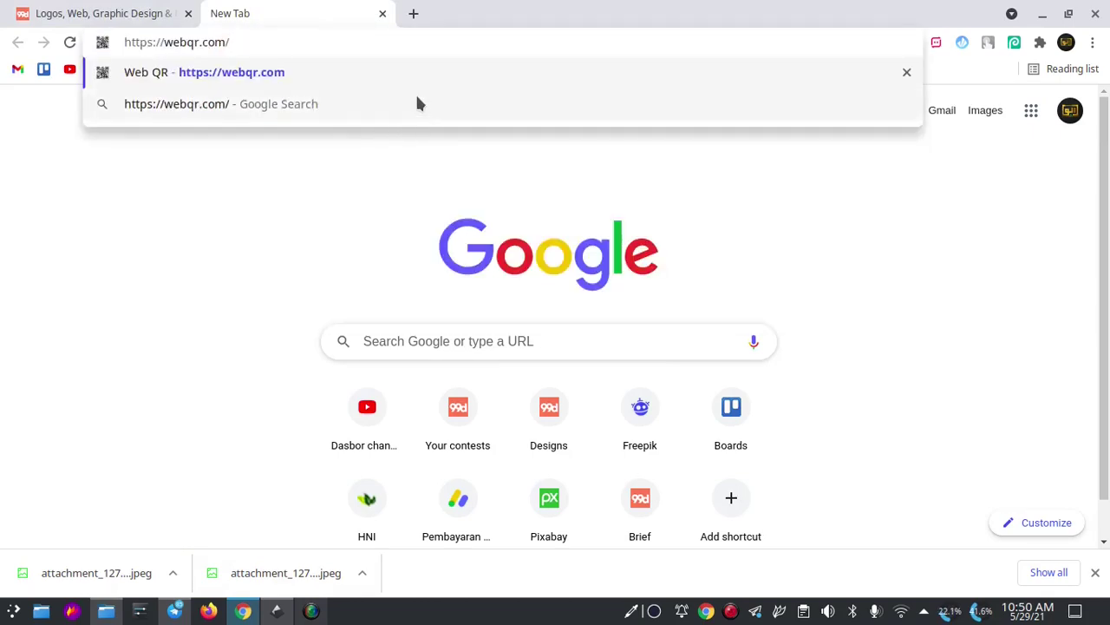
key("Return")
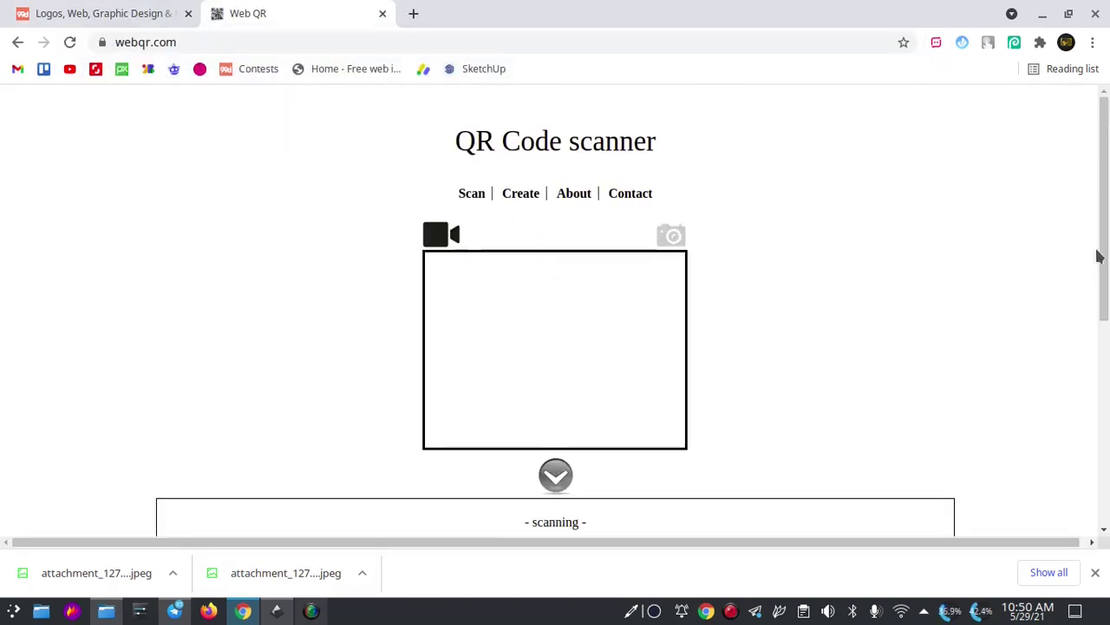
left_click_drag(1098, 253, 1084, 512)
left_click_drag(1098, 460, 1098, 258)
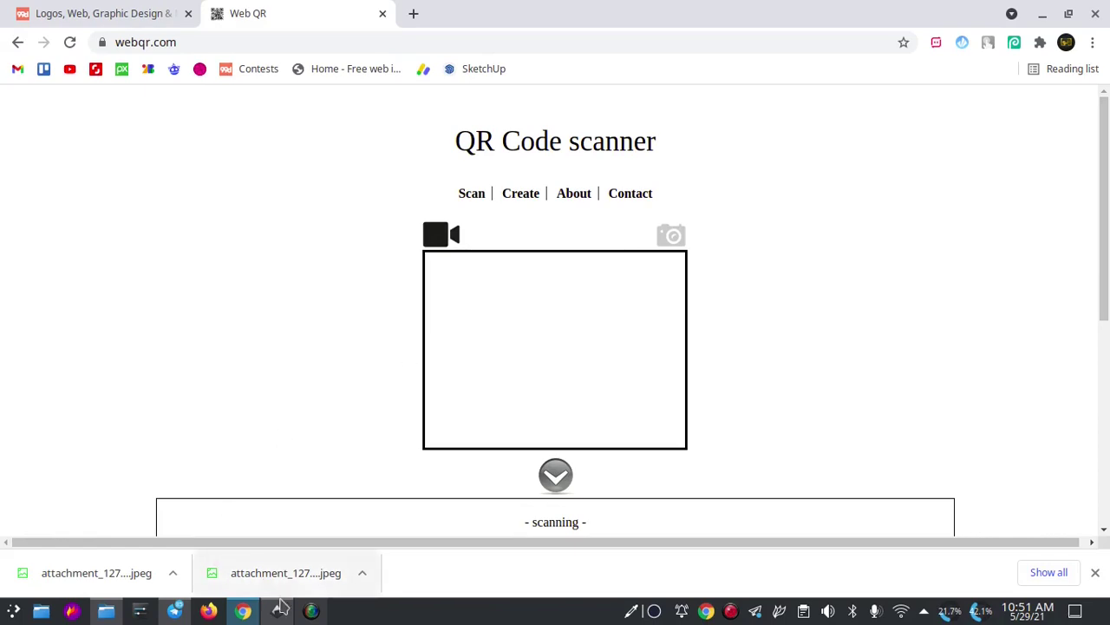
left_click(671, 235)
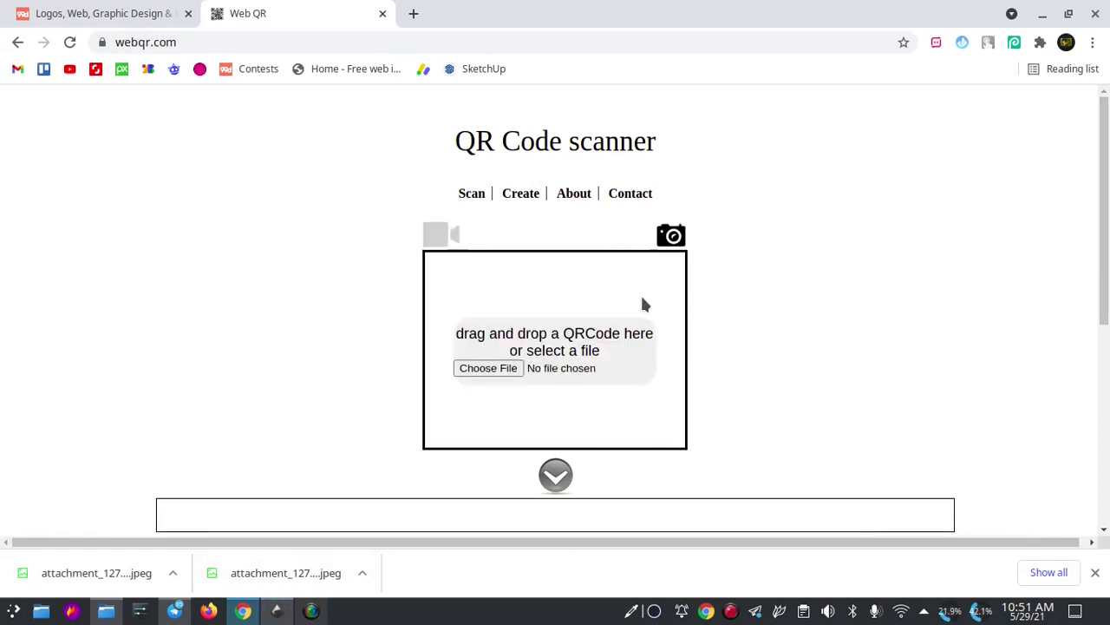
left_click(487, 369)
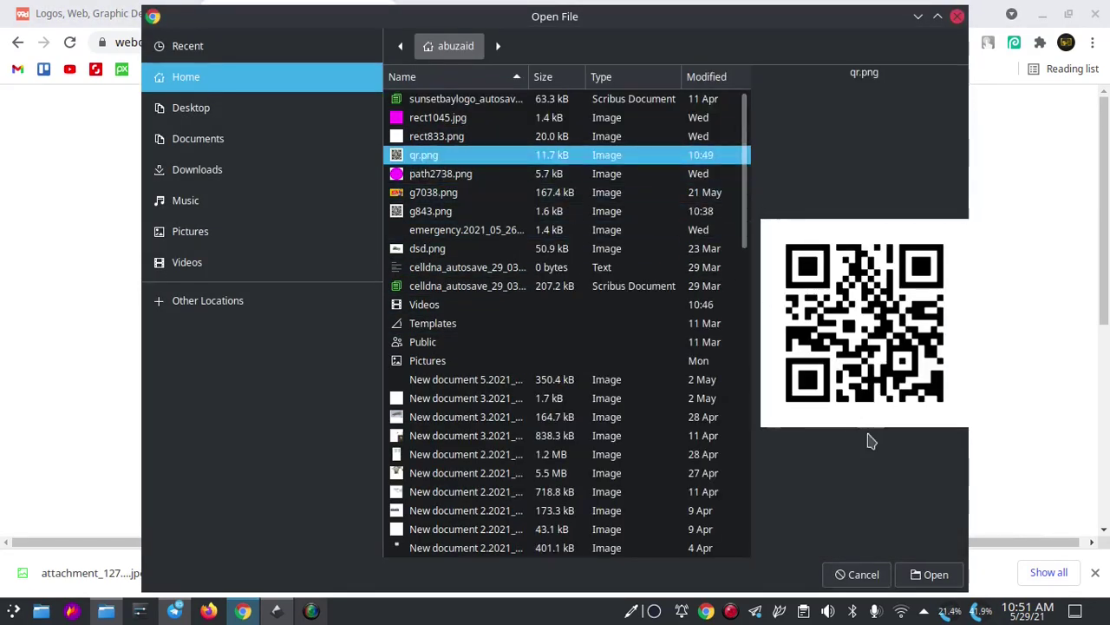
left_click(932, 573)
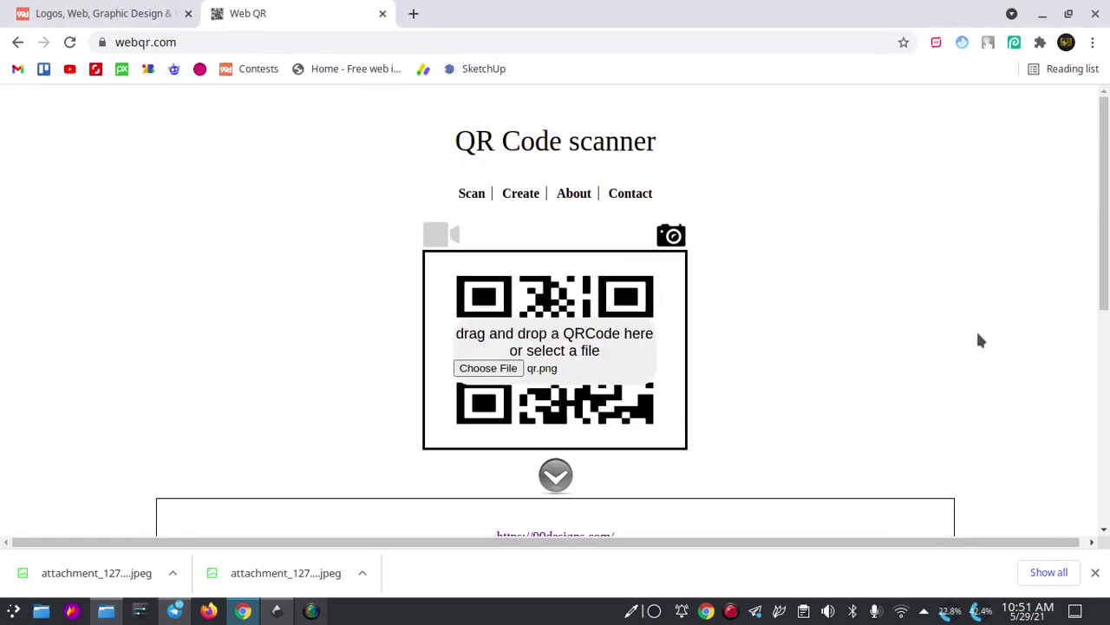
scroll(1099, 260, "down", 2)
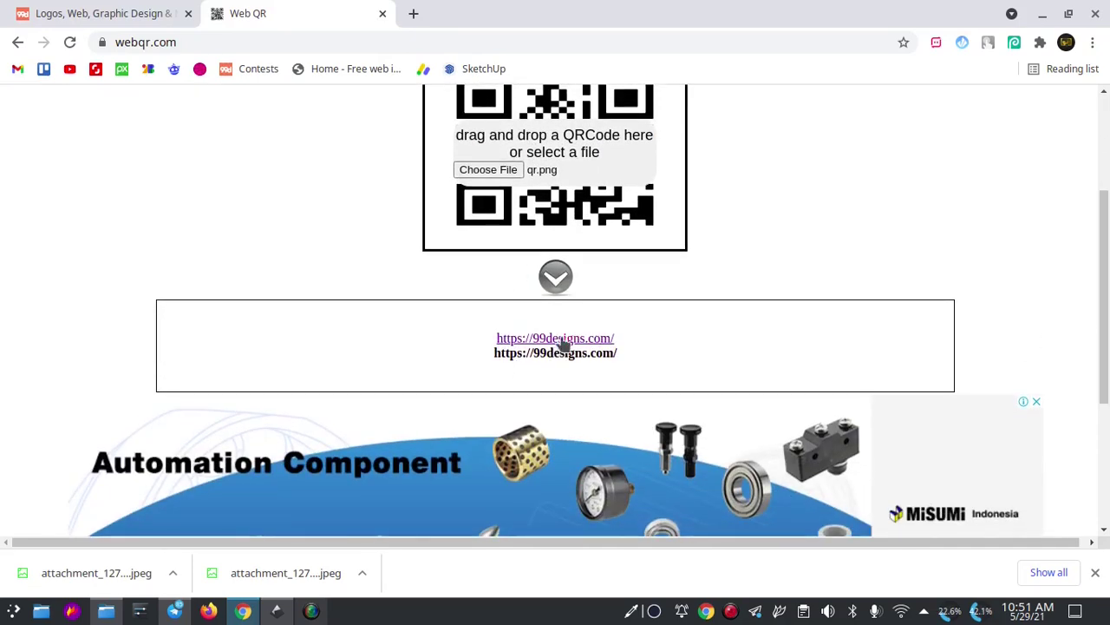
left_click(560, 338)
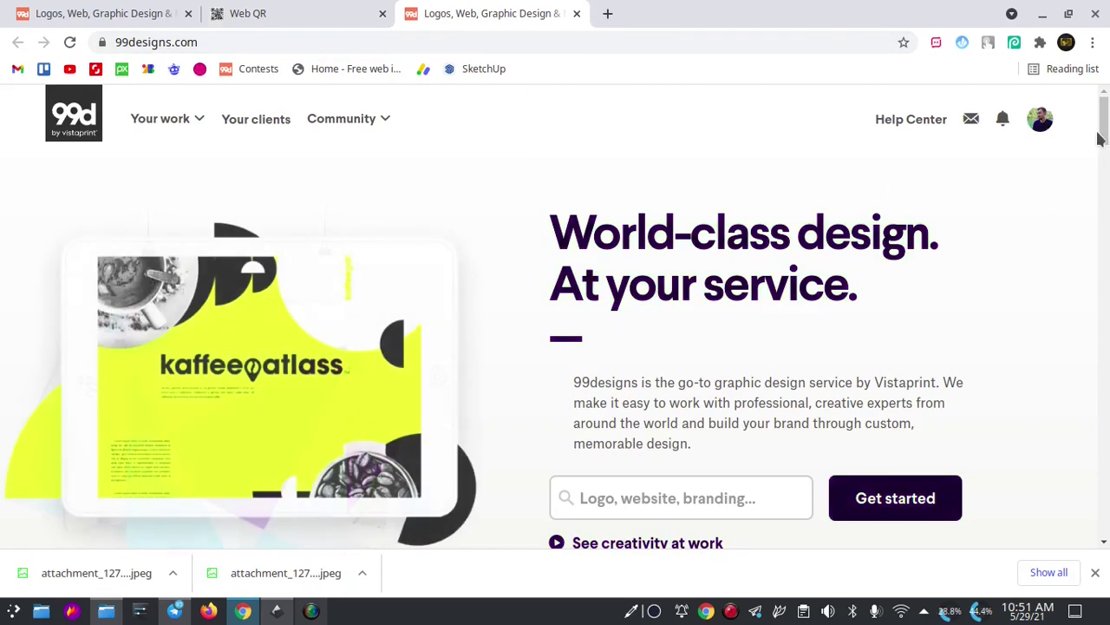
scroll(741, 212, "down", 5)
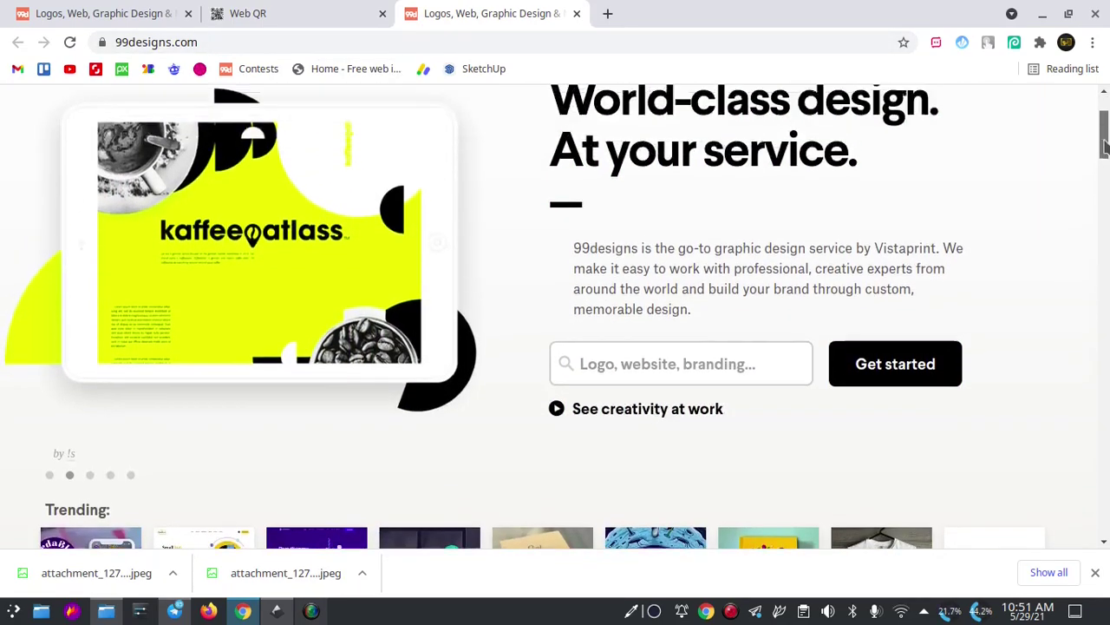